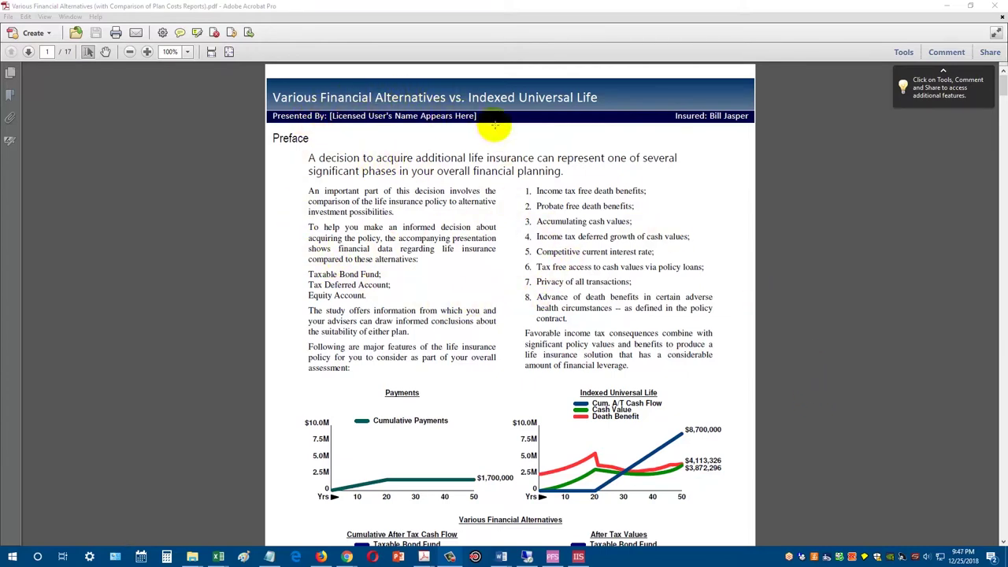
# Scroll down through the Comparison of Values table to page 3's years 31 to 50
pyautogui.scroll(-10, 674, 315)
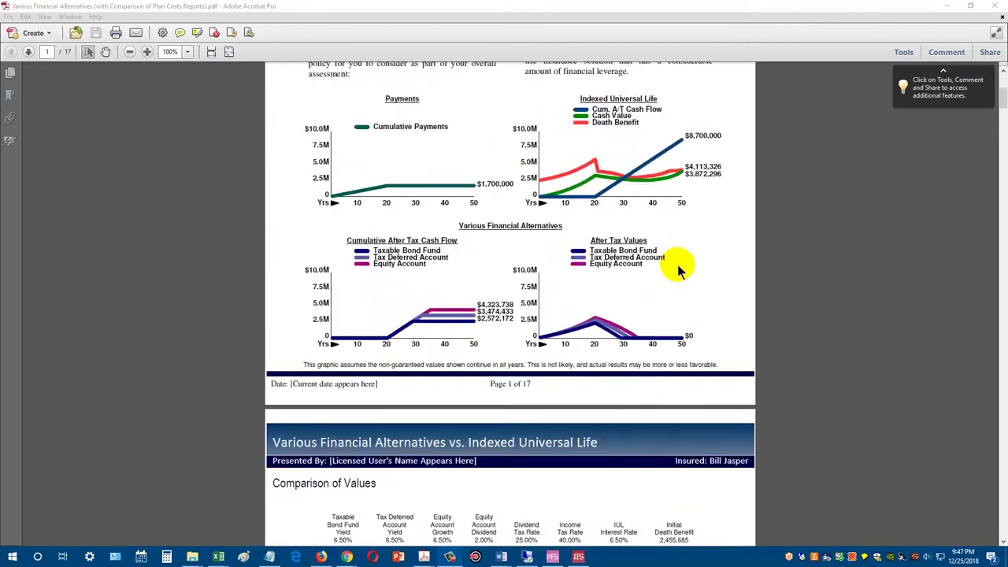
pyautogui.scroll(-5, 676, 263)
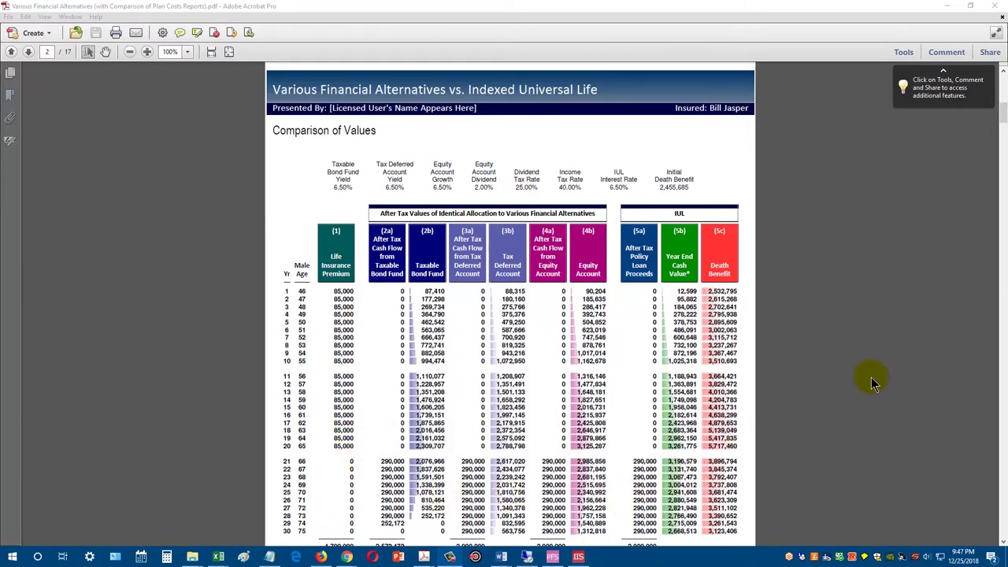
pyautogui.scroll(-2, 871, 378)
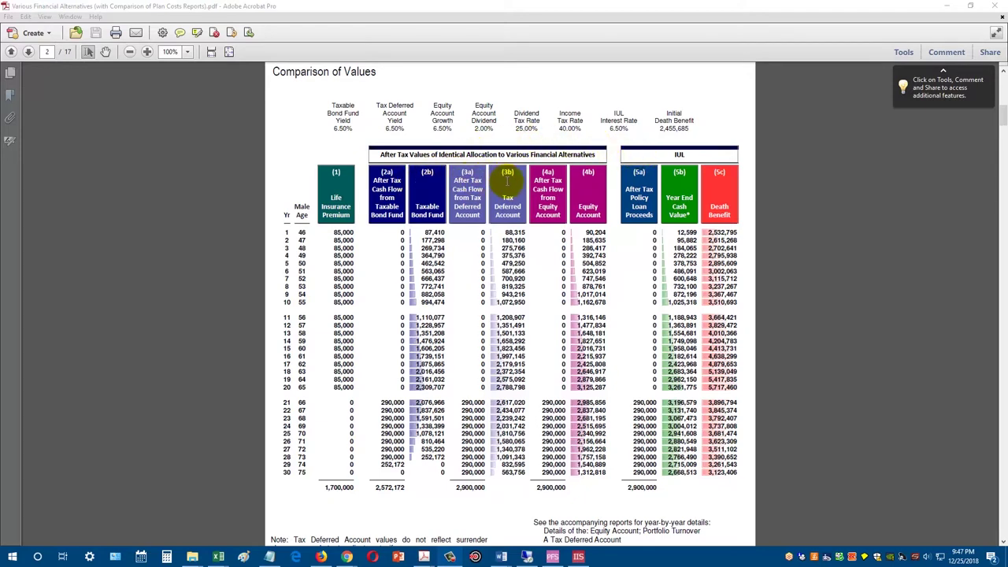
pyautogui.click(602, 197)
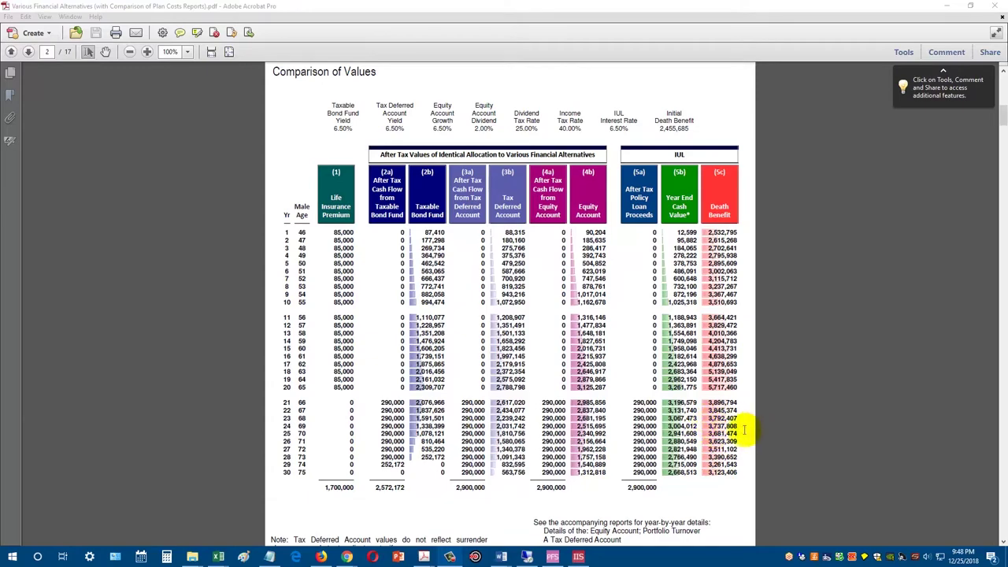
pyautogui.scroll(-15, 744, 429)
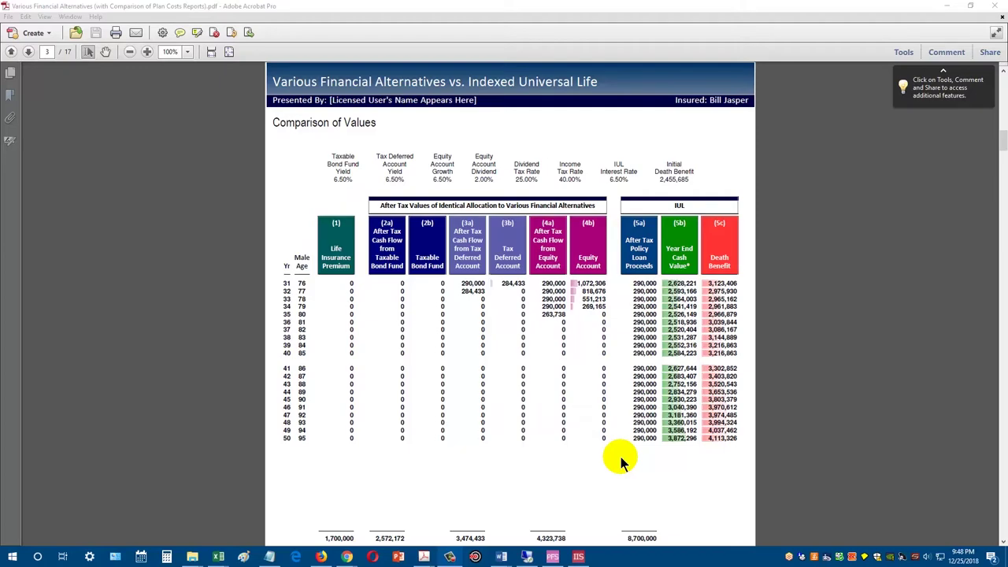
pyautogui.scroll(-3, 606, 453)
# Scroll to page 4's Comparison of Plan Costs table showing years 1 to 30
pyautogui.scroll(-12, 607, 452)
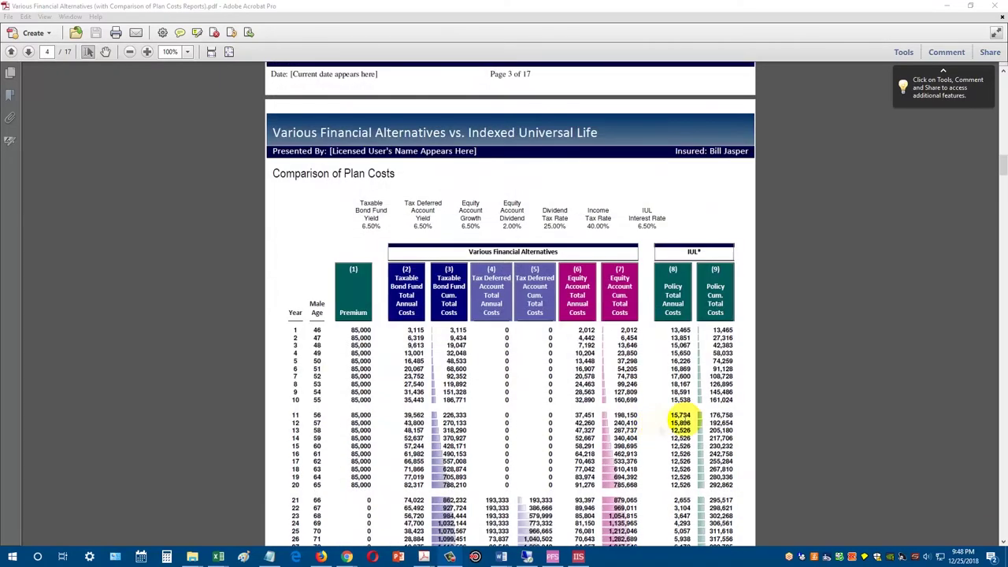
pyautogui.scroll(-2, 679, 422)
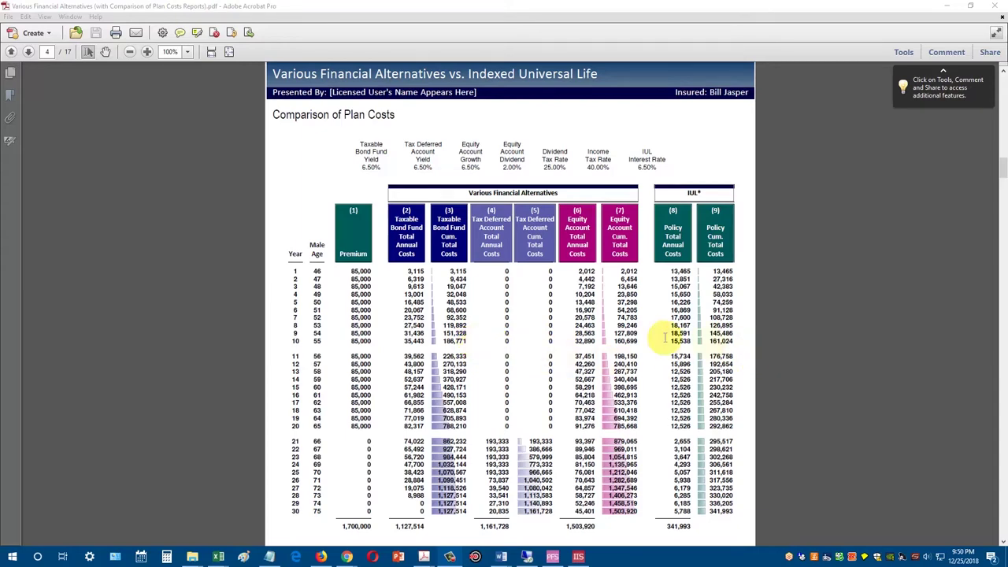
# Review page 4's 30 Year Summary, then scroll to page 5's years 31 to 50 costs
pyautogui.scroll(-3, 753, 341)
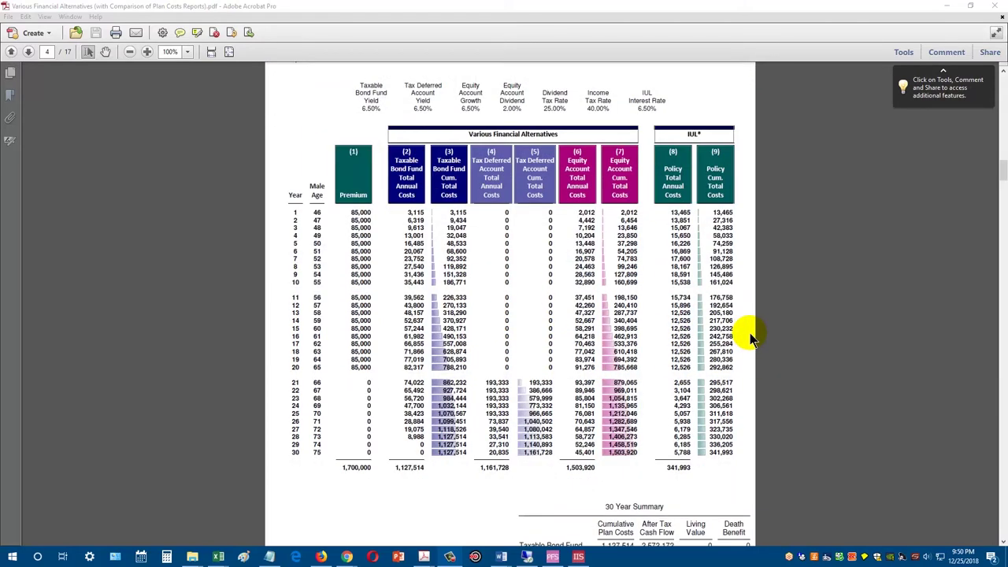
pyautogui.scroll(-2, 752, 339)
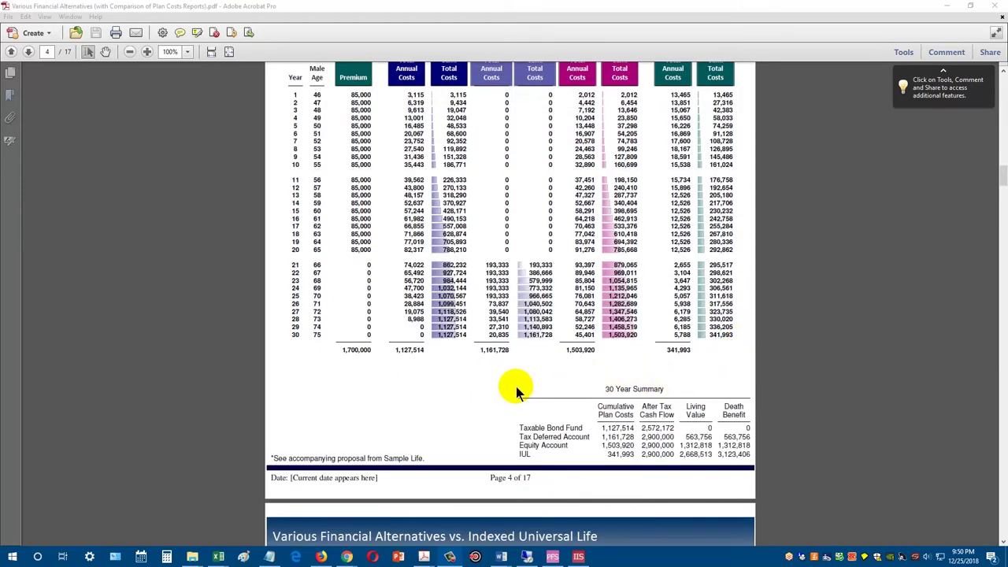
pyautogui.scroll(2, 516, 386)
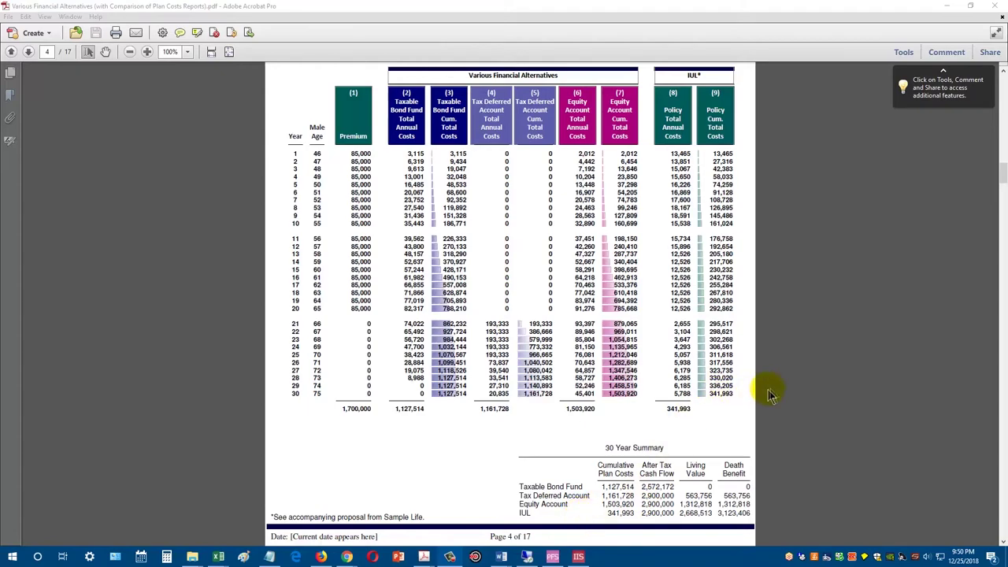
pyautogui.scroll(-10, 790, 356)
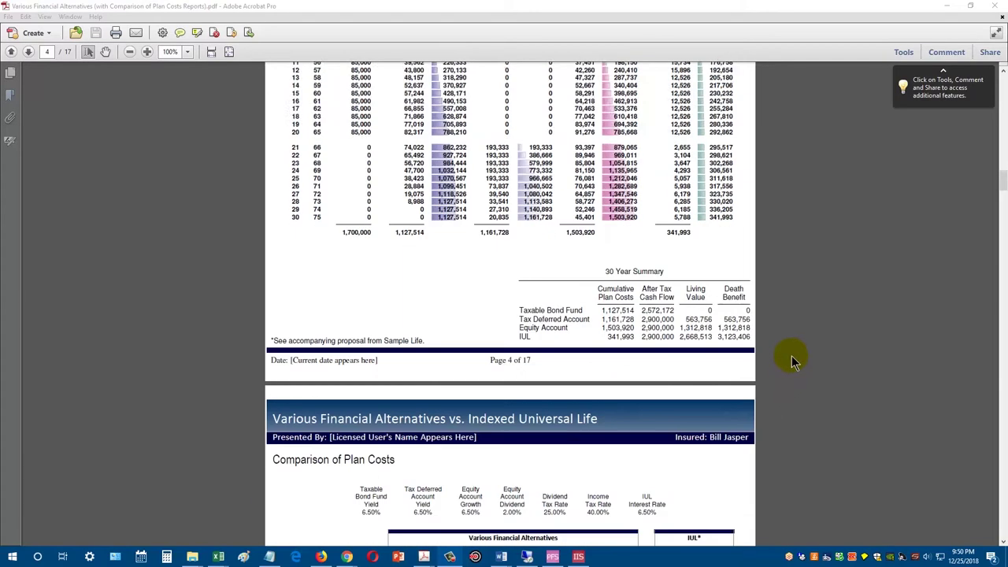
pyautogui.scroll(-3, 793, 350)
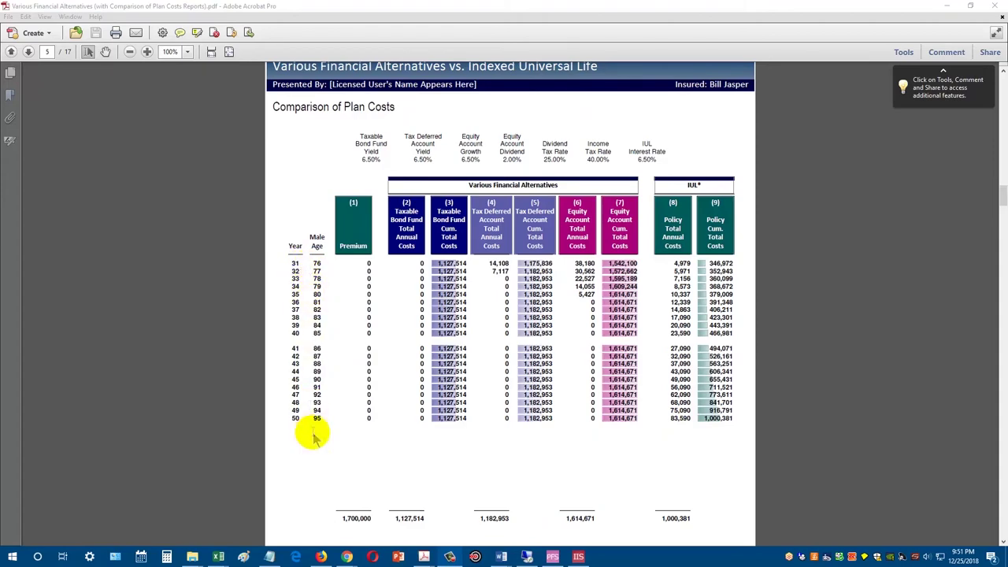
pyautogui.scroll(-3, 652, 443)
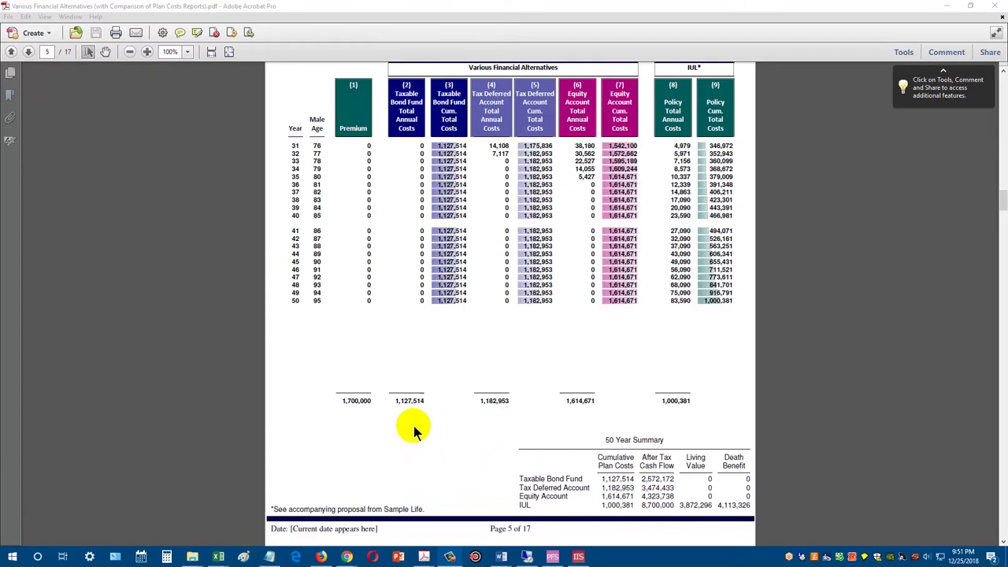
pyautogui.scroll(10, 415, 430)
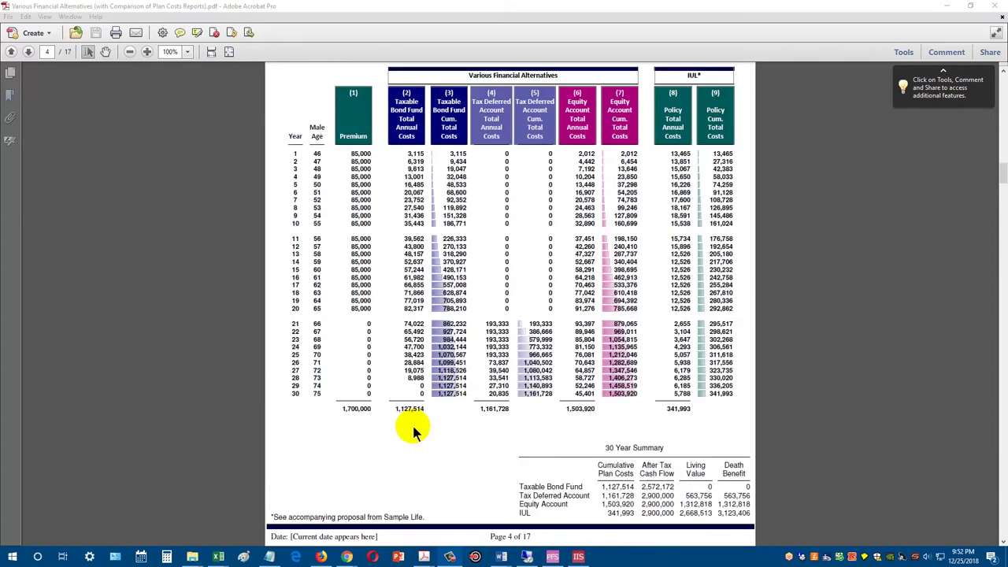
pyautogui.scroll(2, 415, 426)
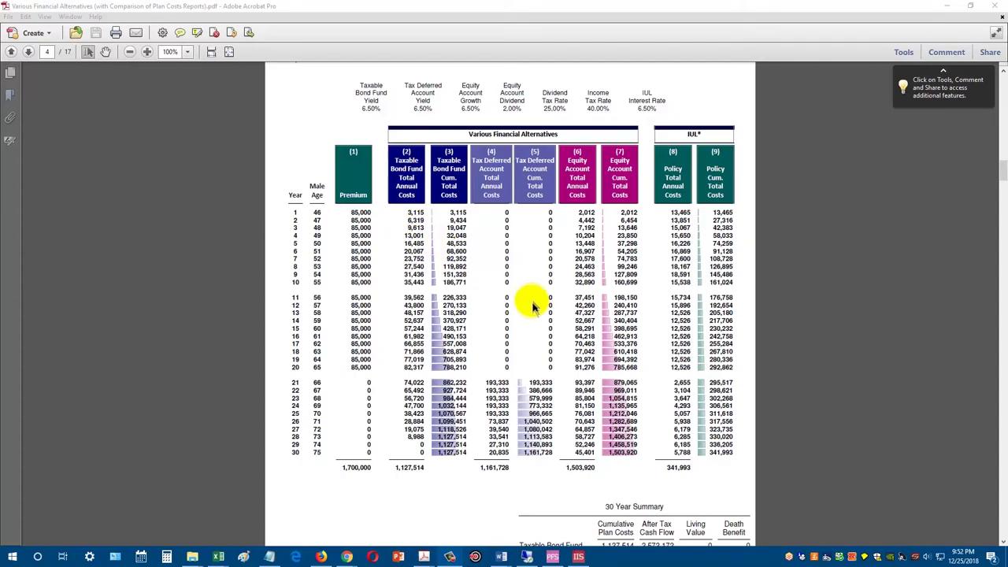
pyautogui.scroll(-10, 532, 290)
pyautogui.scroll(-3, 534, 290)
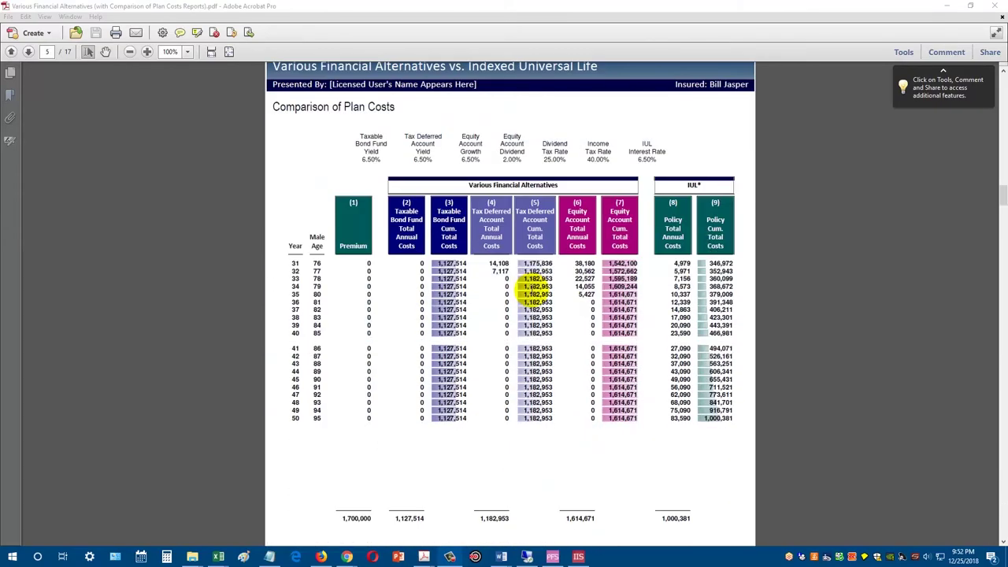
pyautogui.scroll(-2, 551, 290)
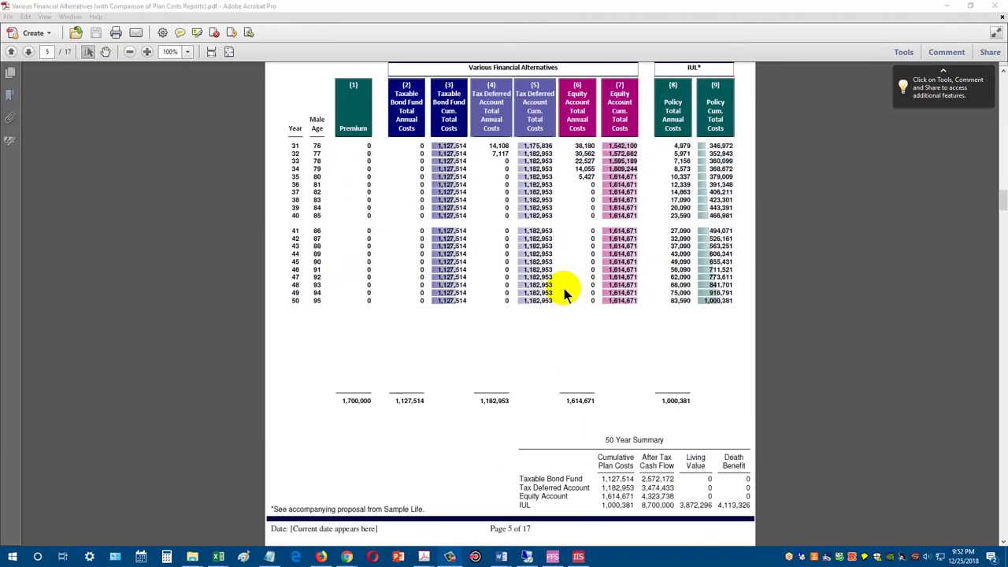
# Scroll to page 6's 50 Year Cumulative Plan Costs chart and its At Year 50 legend
pyautogui.scroll(-8, 564, 291)
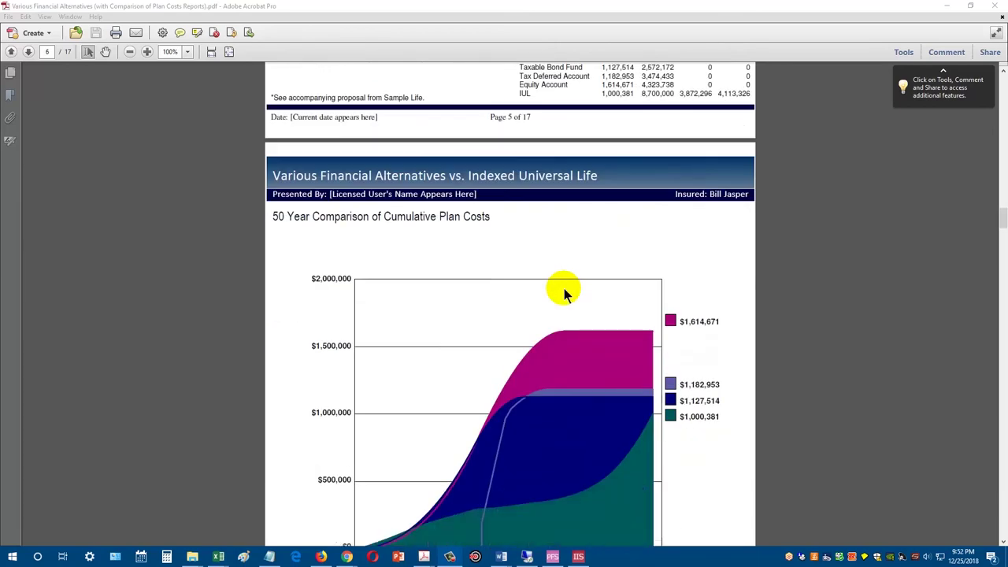
pyautogui.scroll(-2, 591, 287)
pyautogui.scroll(-2, 622, 281)
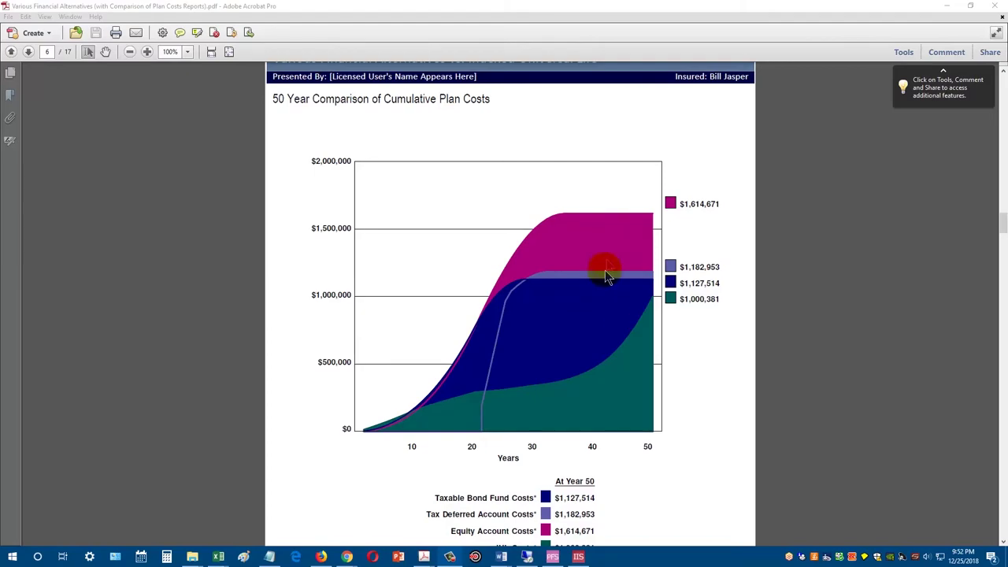
pyautogui.scroll(-10, 764, 279)
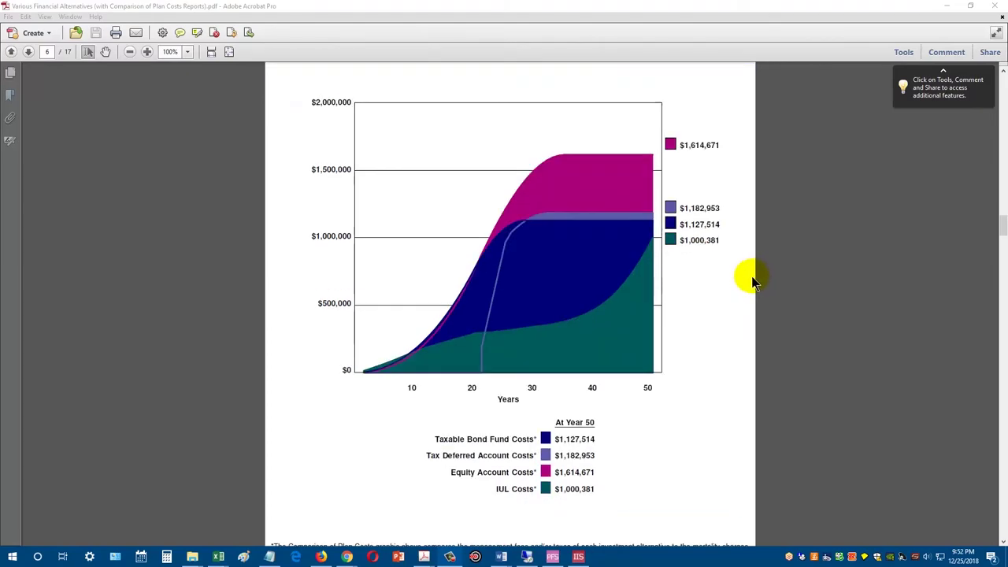
pyautogui.scroll(-13, 723, 277)
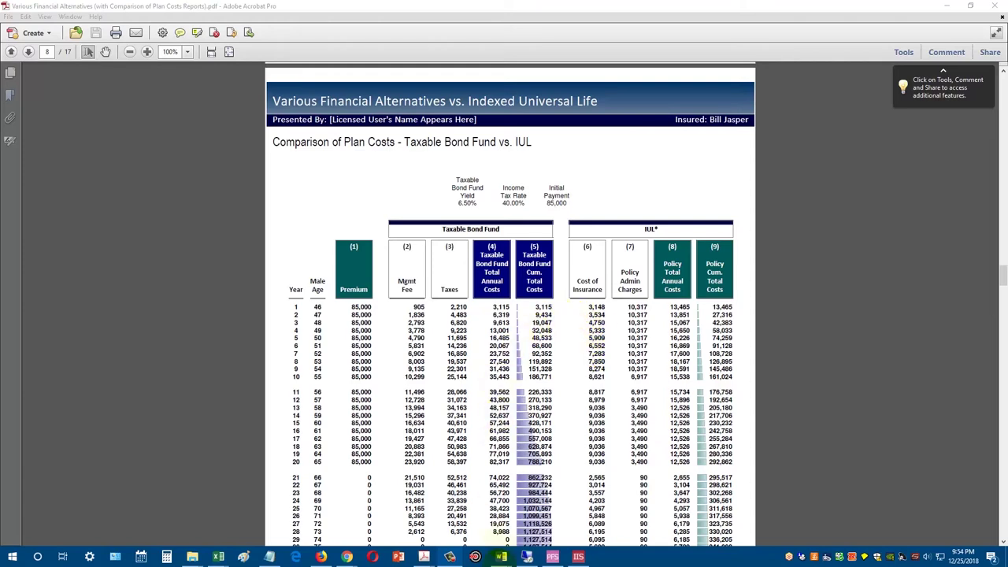
# Switch to InsMark Advanced's Workbook Main Window for workbook Blog #180
pyautogui.click(578, 556)
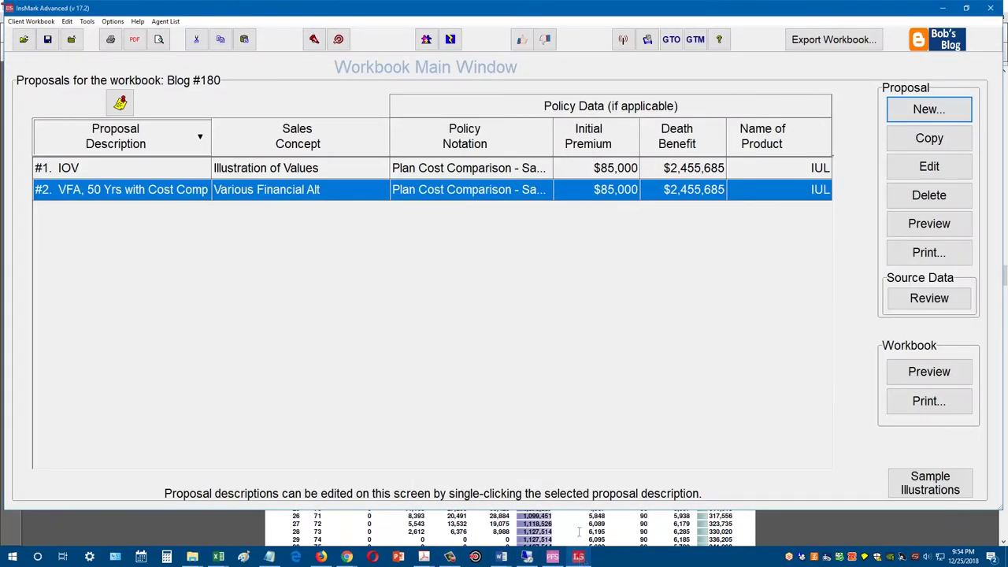
# Open proposal #2, 'VFA, 50 Yrs with Cost Comp', to its Basic Data settings
pyautogui.doubleClick(565, 189)
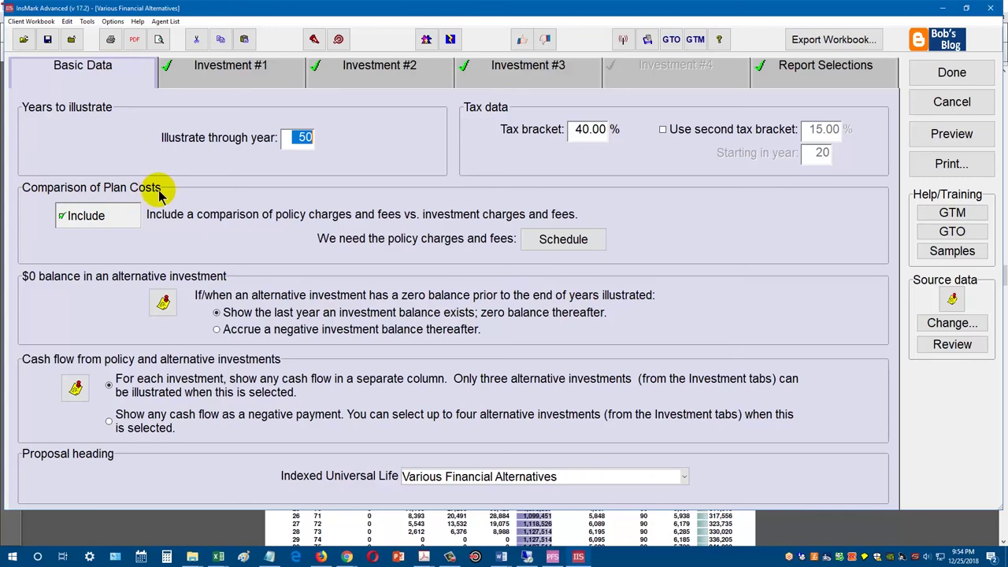
# Toggle Comparison of Plan Costs Include off and back on, then view the policy charges schedule
pyautogui.click(63, 217)
pyautogui.click(62, 219)
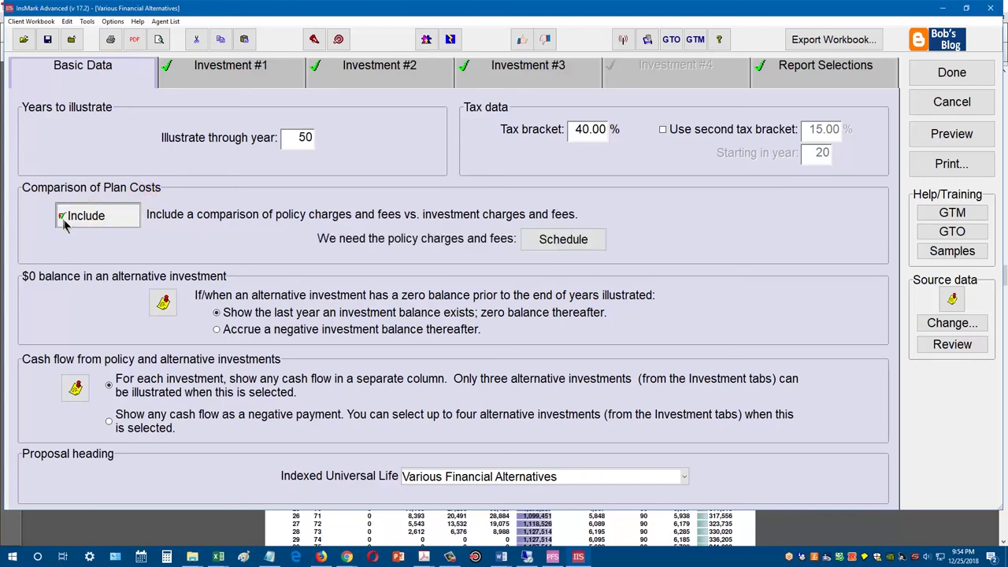
pyautogui.click(587, 241)
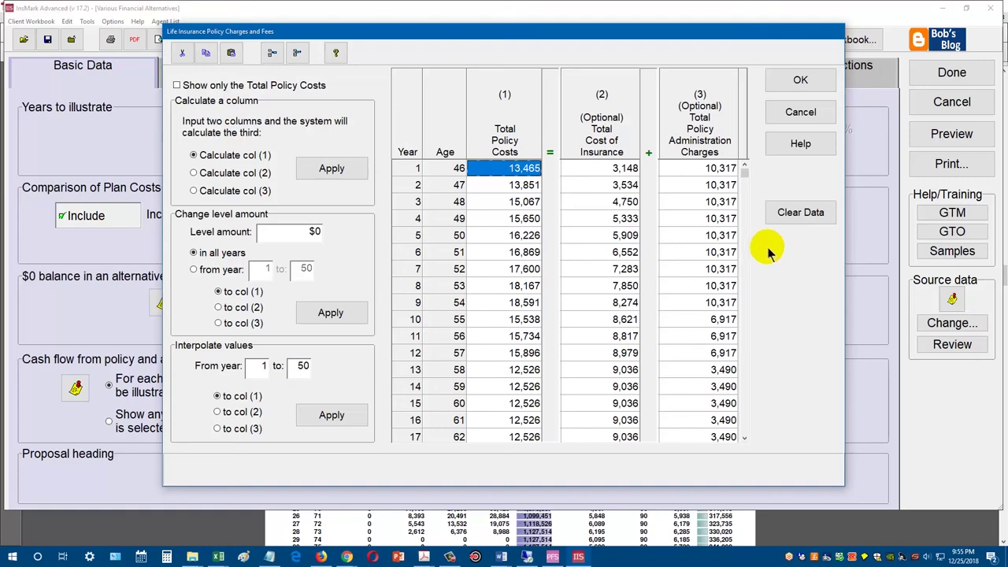
# Cancel the charges schedule and Basic Data, then start a new proposal in Blog #180
pyautogui.click(816, 112)
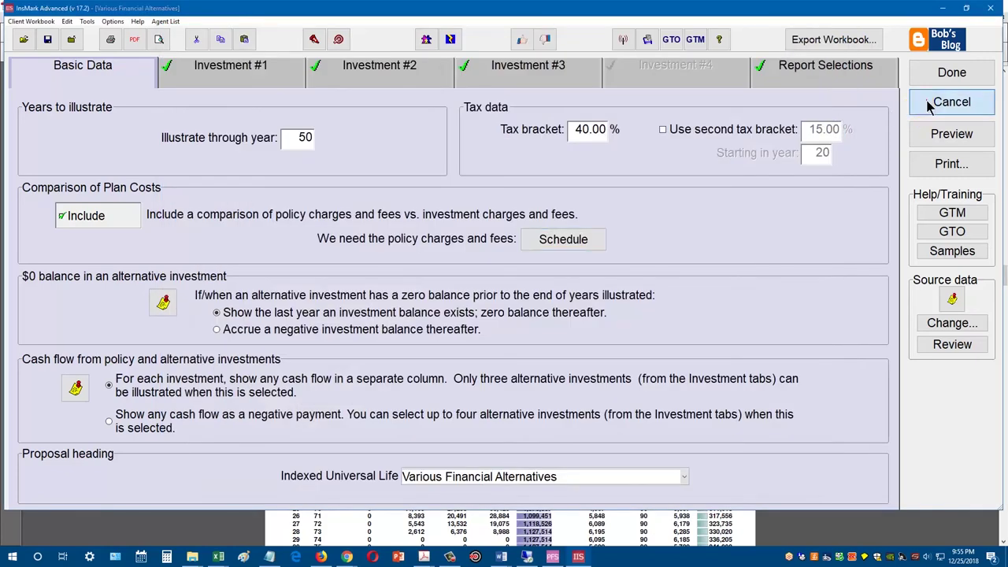
pyautogui.click(941, 103)
pyautogui.click(927, 108)
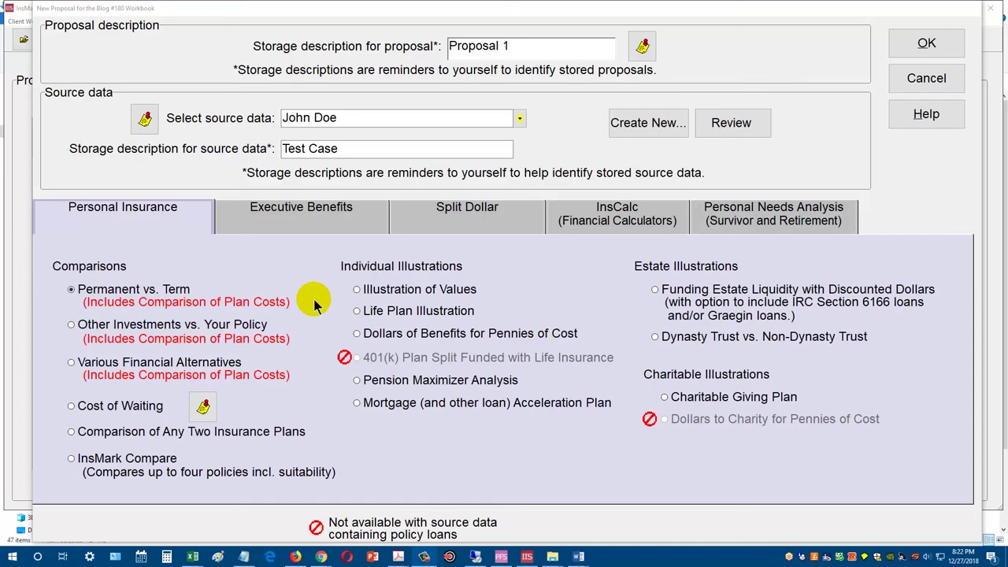
# Try Various Financial Alternatives and Other Investments, settle on Permanent vs. Term, then bring Word forward
pyautogui.click(73, 362)
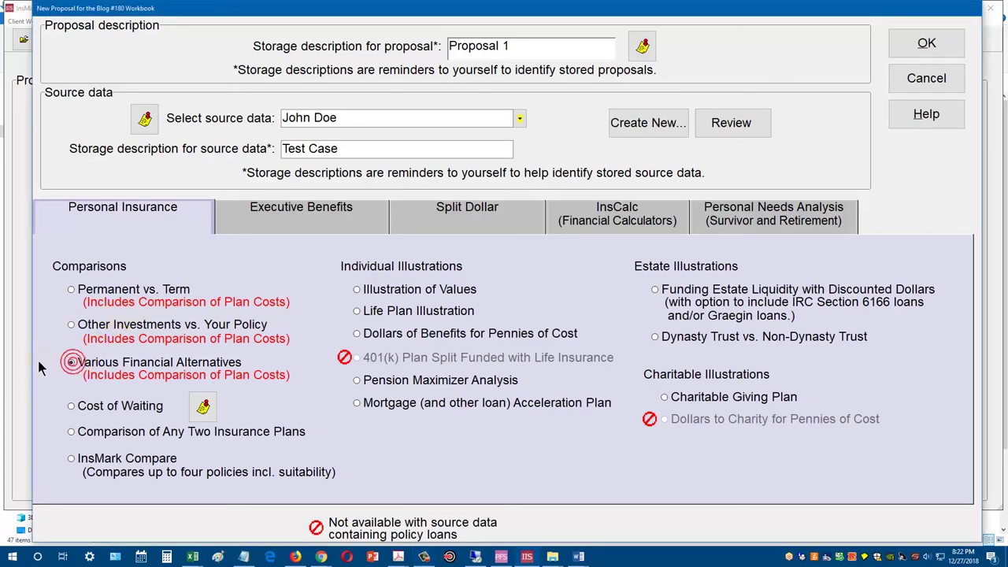
pyautogui.click(71, 324)
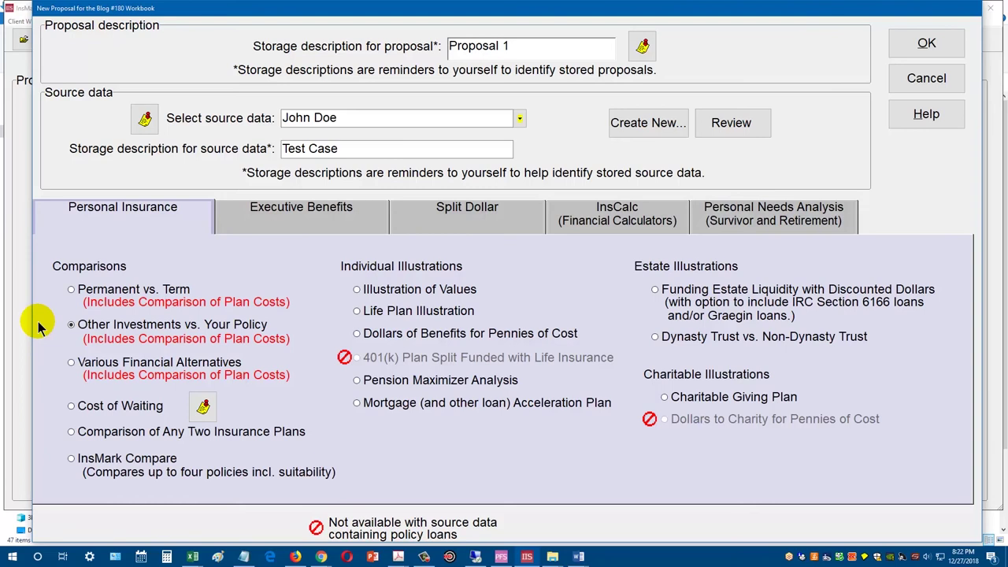
pyautogui.click(71, 289)
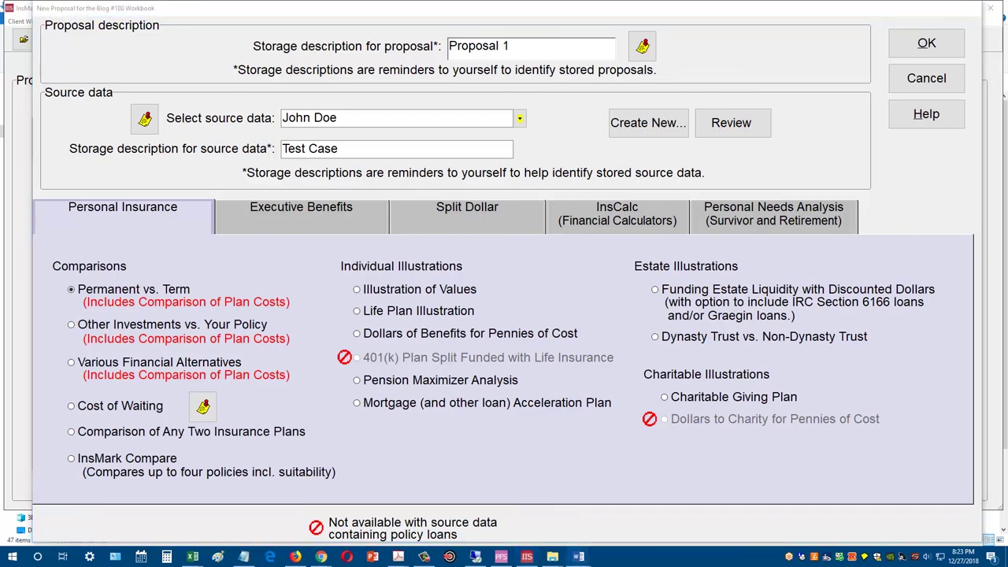
pyautogui.click(579, 556)
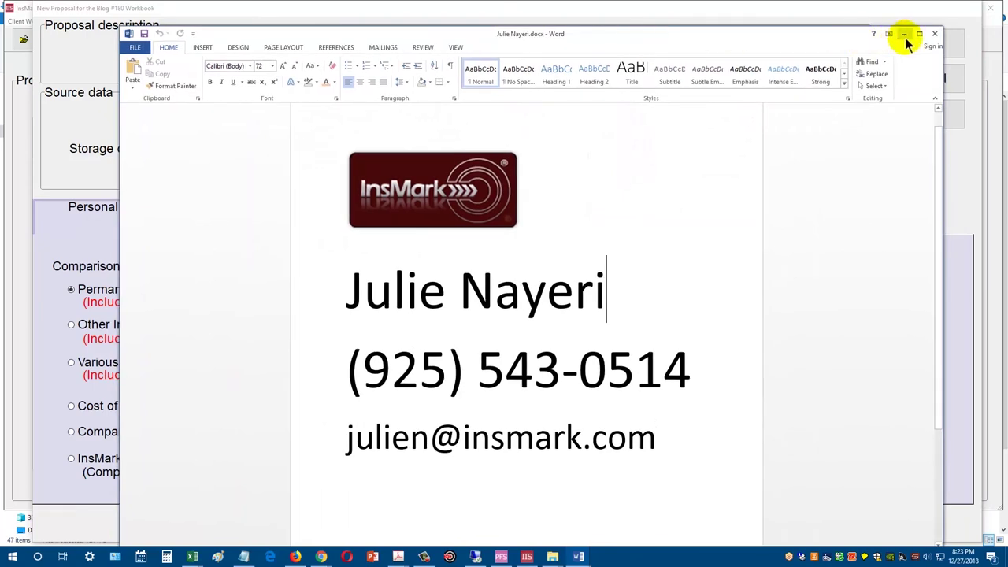
# Maximize the Word window showing the InsMark contact document
pyautogui.click(919, 34)
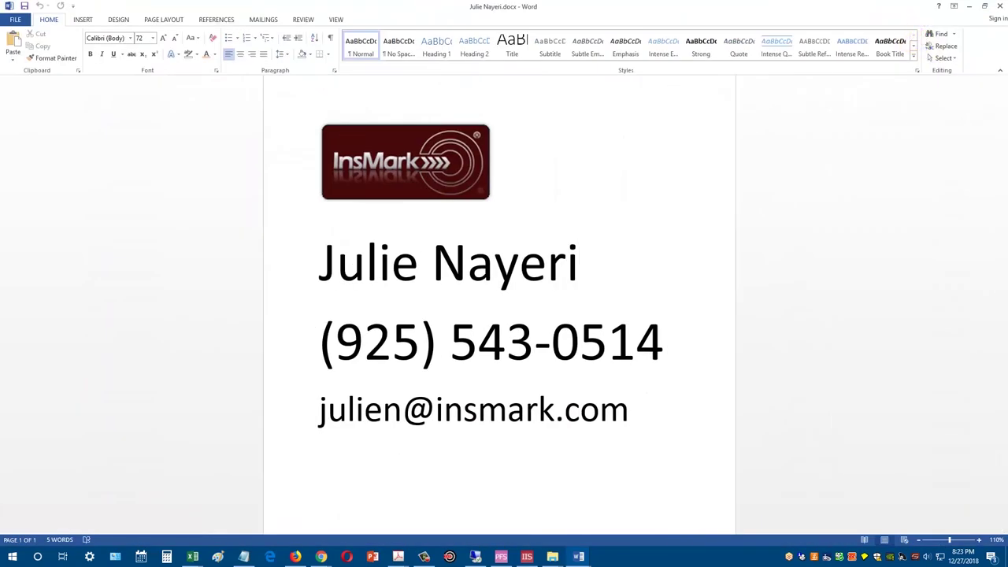